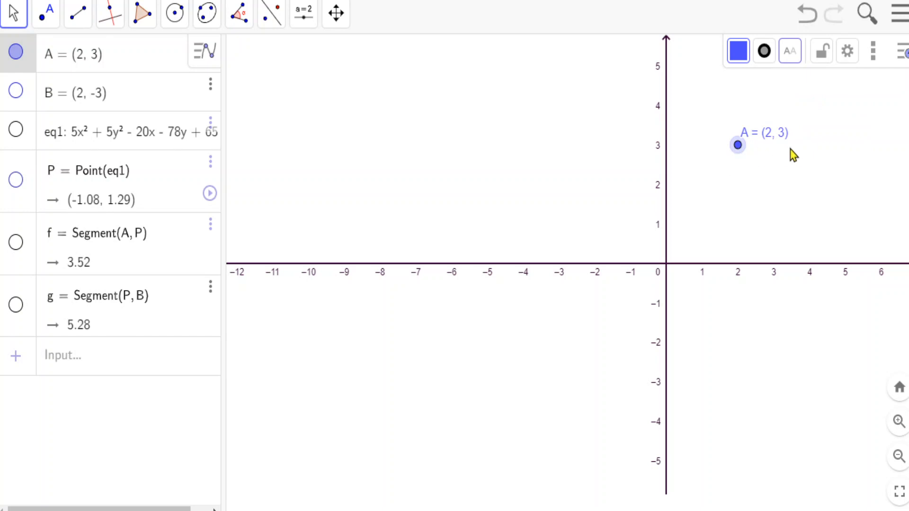
- Show point B and set its label to display Name & Value
{"action": "left_click", "coordinate": [16, 91]}
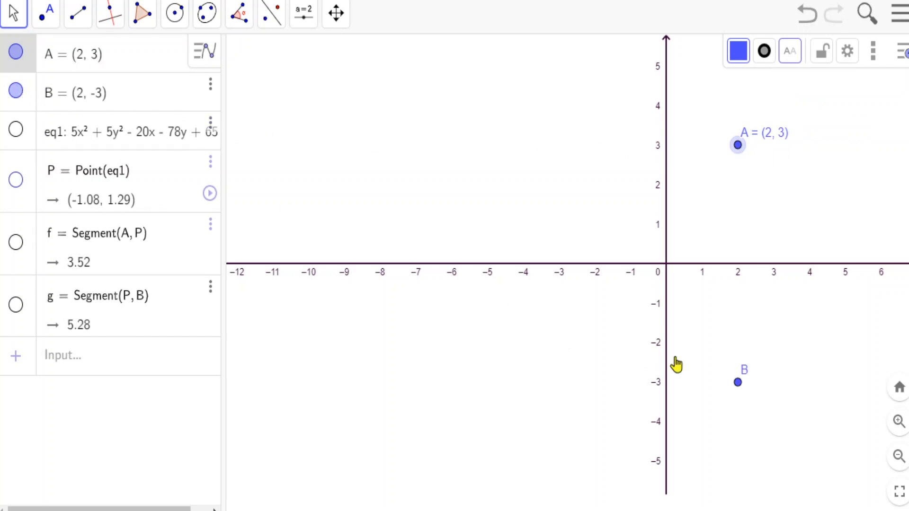
{"action": "left_click", "coordinate": [737, 382]}
{"action": "left_click", "coordinate": [790, 52]}
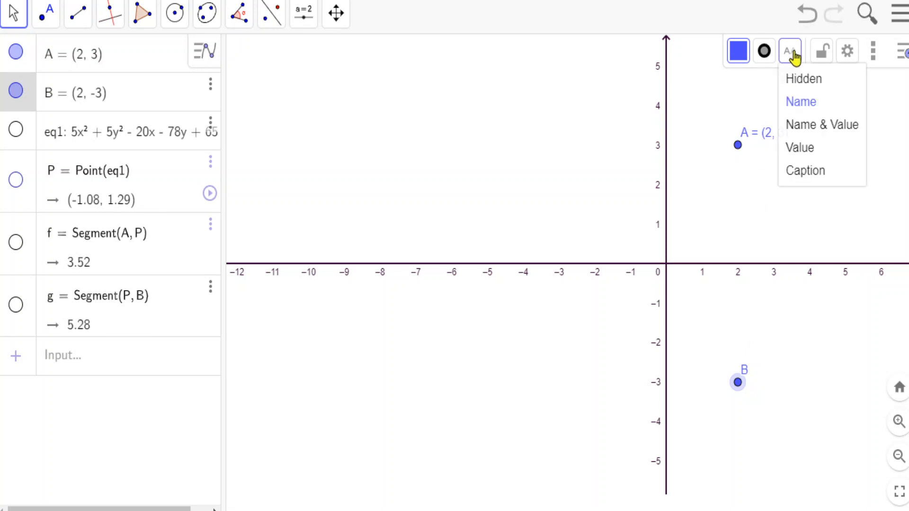
{"action": "left_click", "coordinate": [815, 125]}
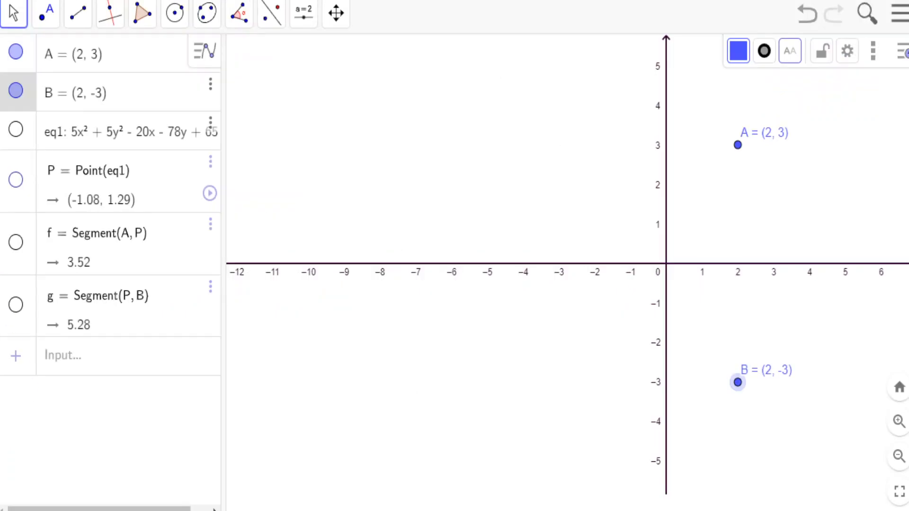
- Show the circle eq1 and fit it in the graphics view together with points A and B
{"action": "left_click", "coordinate": [16, 130]}
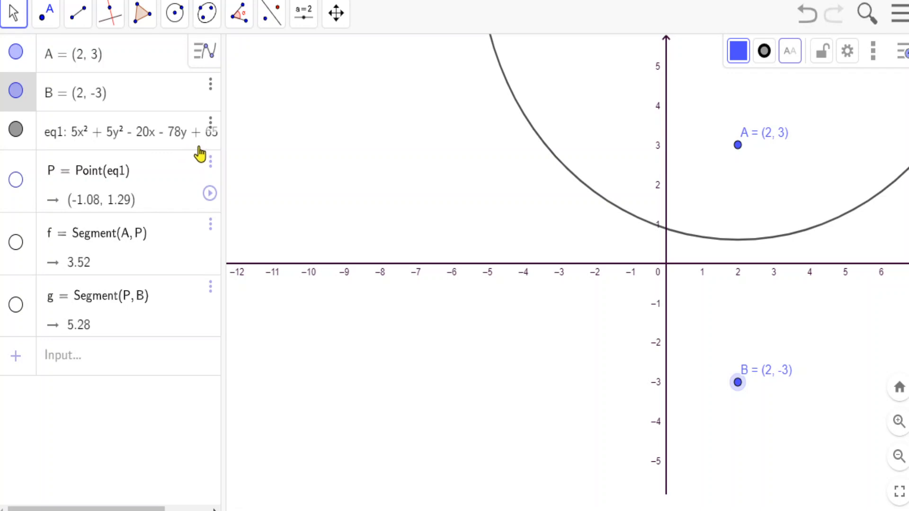
{"action": "left_click_drag", "start_coordinate": [304, 156], "coordinate": [225, 306]}
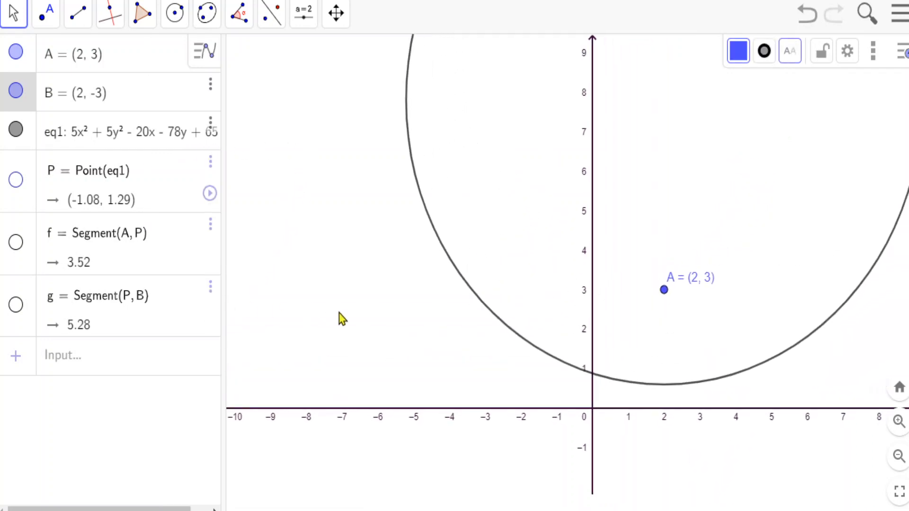
{"action": "left_click_drag", "start_coordinate": [335, 326], "coordinate": [250, 425]}
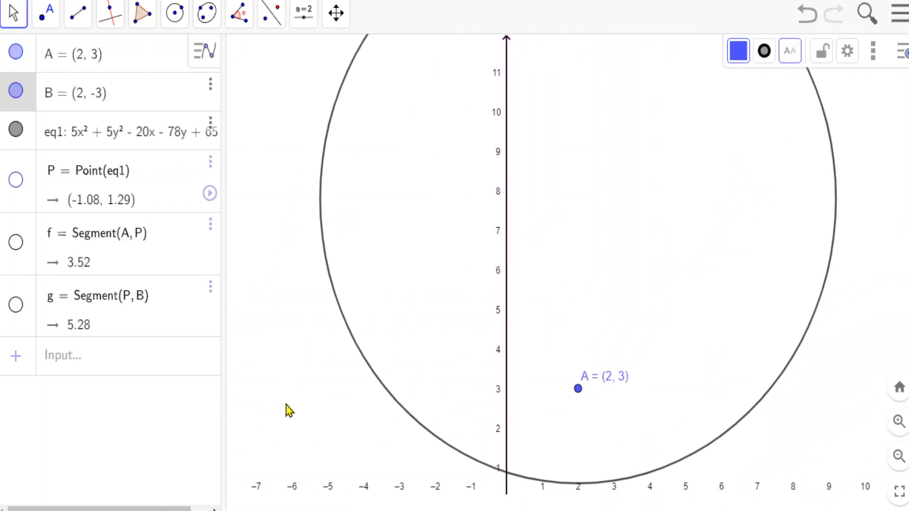
{"action": "left_click", "coordinate": [898, 456]}
{"action": "left_click", "coordinate": [898, 456]}
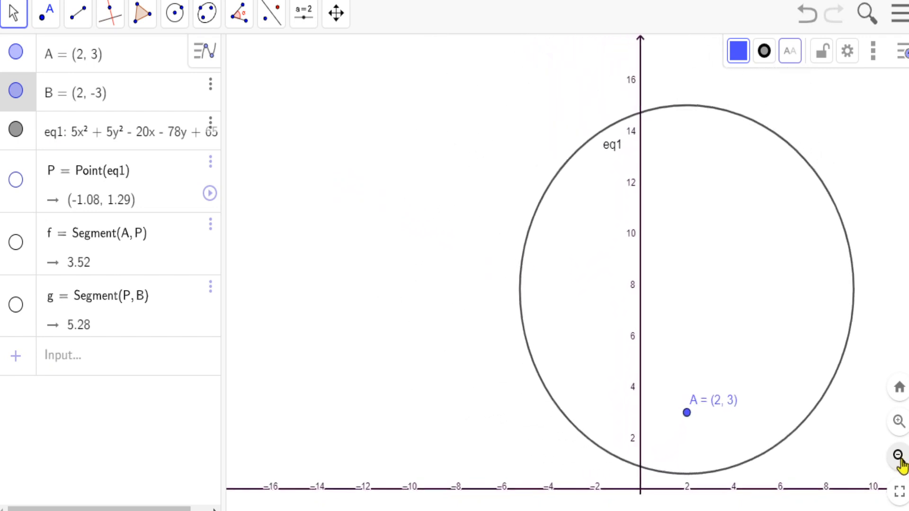
{"action": "left_click_drag", "start_coordinate": [481, 331], "coordinate": [369, 249]}
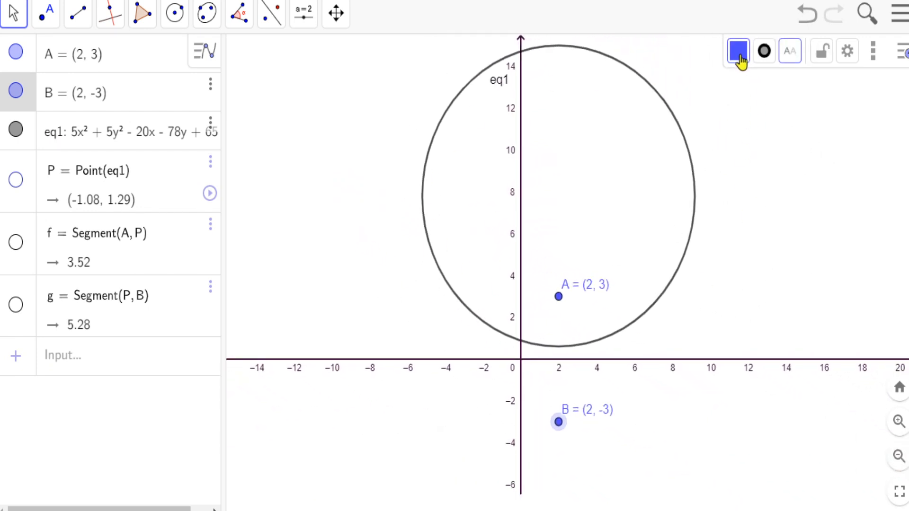
- Color the circle eq1 orange and set its fill opacity to 10
{"action": "left_click", "coordinate": [673, 115]}
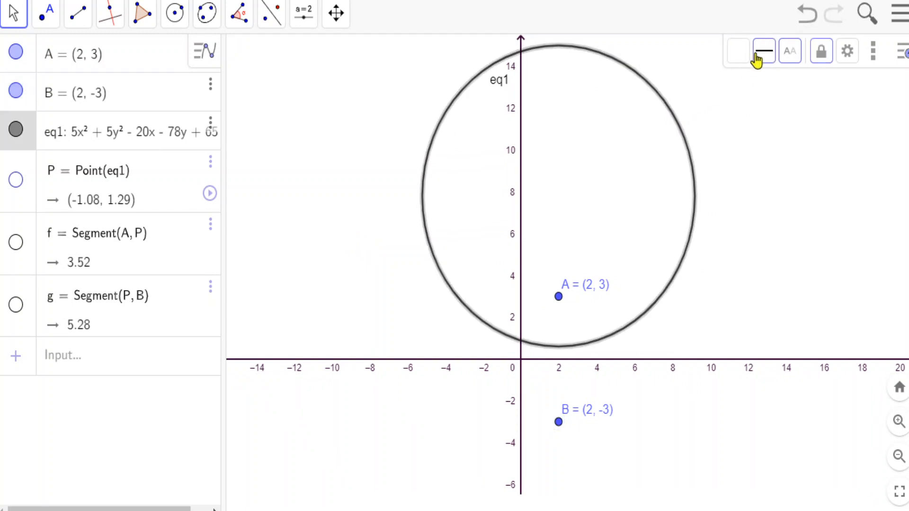
{"action": "left_click", "coordinate": [741, 56]}
{"action": "left_click", "coordinate": [821, 113]}
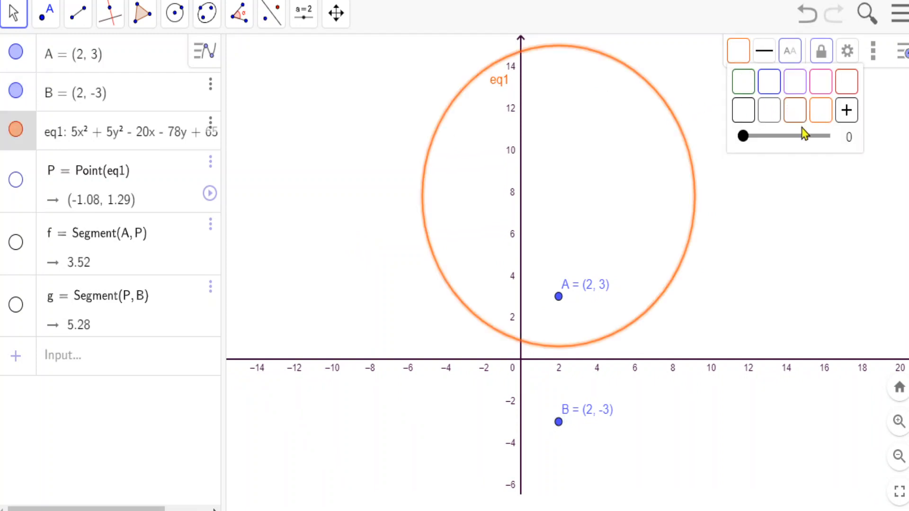
{"action": "left_click_drag", "start_coordinate": [746, 138], "coordinate": [753, 137]}
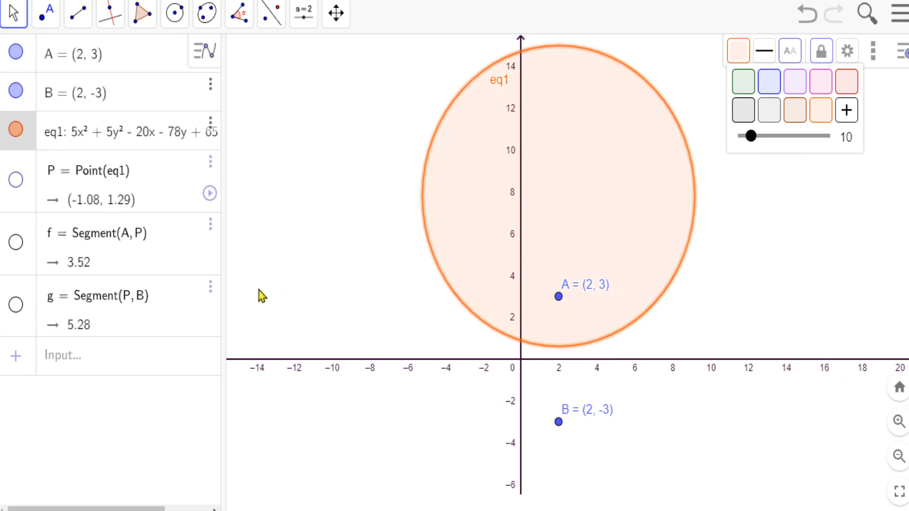
- Show point P and place two more points on the circle at about (-5.07, 6.41) and (8.63, 4.99)
{"action": "left_click", "coordinate": [15, 180]}
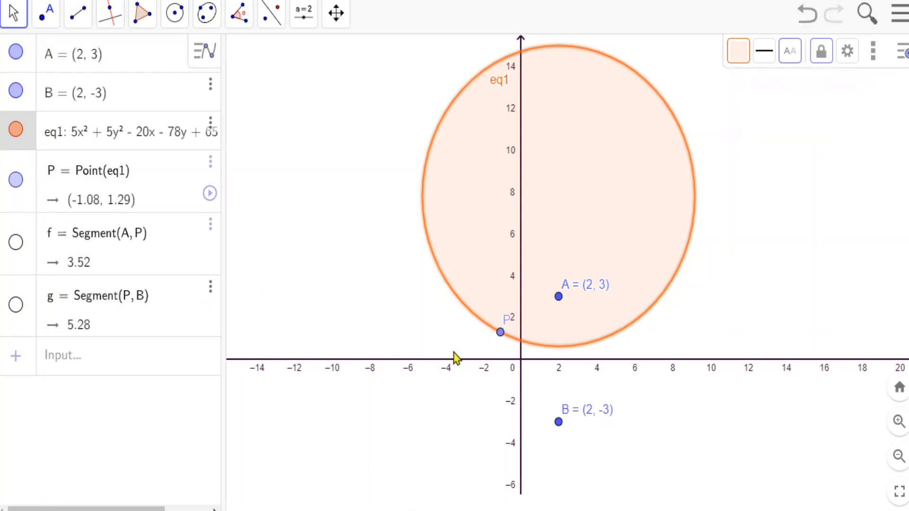
{"action": "left_click", "coordinate": [502, 333]}
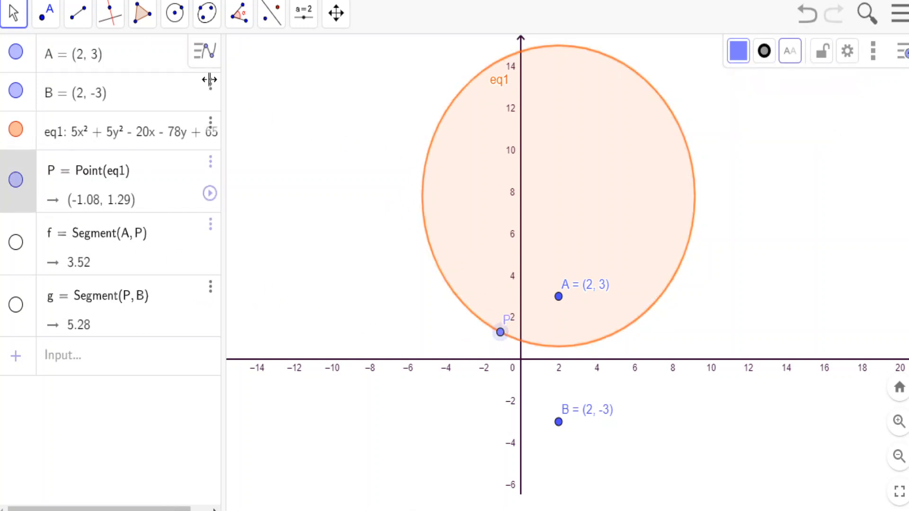
{"action": "left_click", "coordinate": [46, 14]}
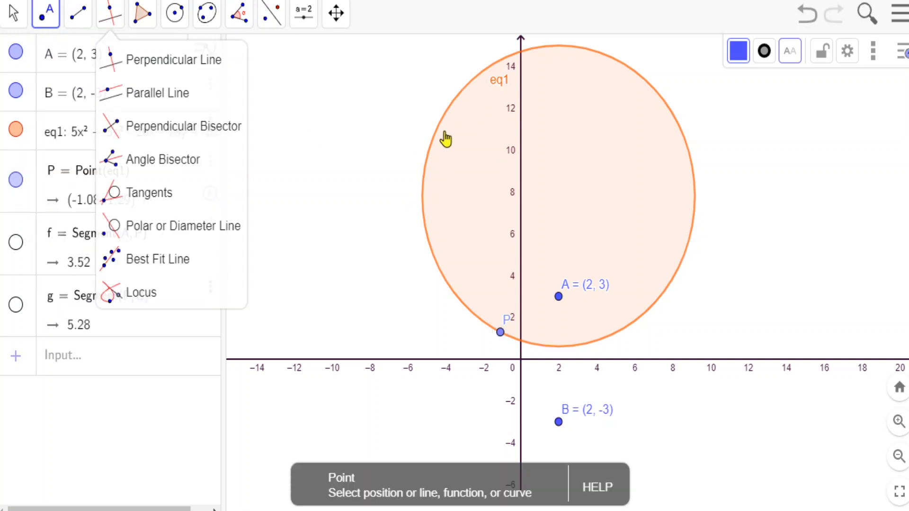
{"action": "left_click", "coordinate": [424, 225]}
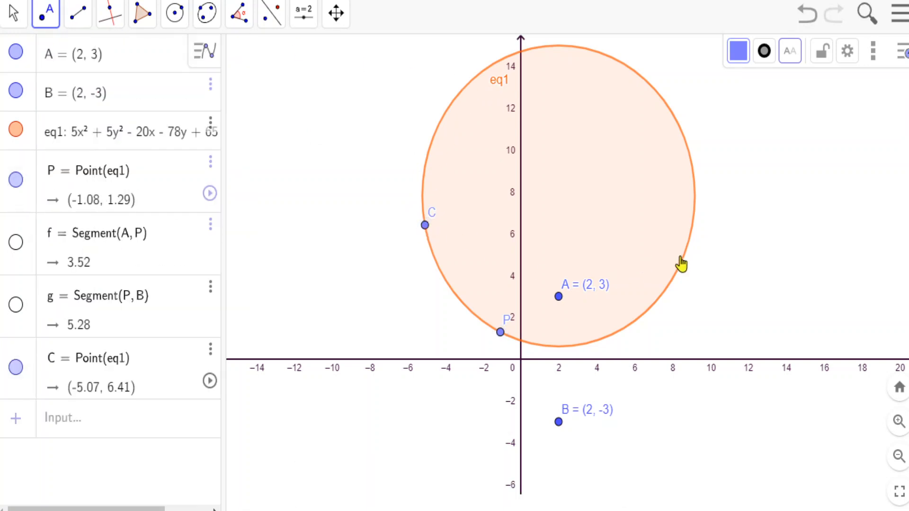
{"action": "left_click", "coordinate": [684, 255]}
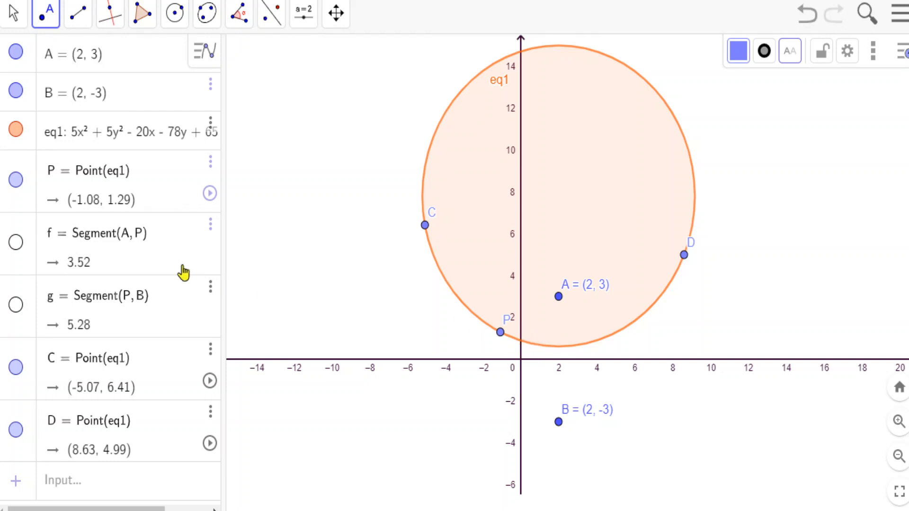
- Hide the circle eq1 and point C
{"action": "left_click", "coordinate": [16, 132]}
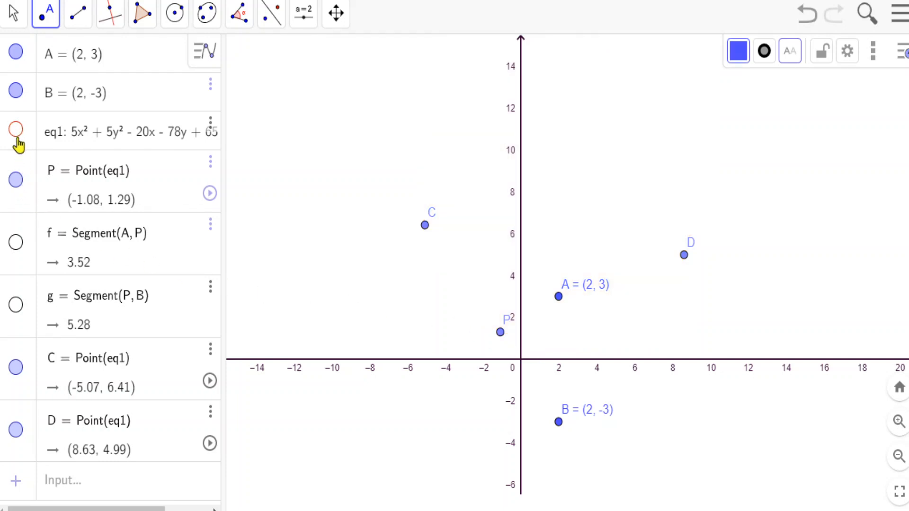
{"action": "left_click", "coordinate": [16, 133]}
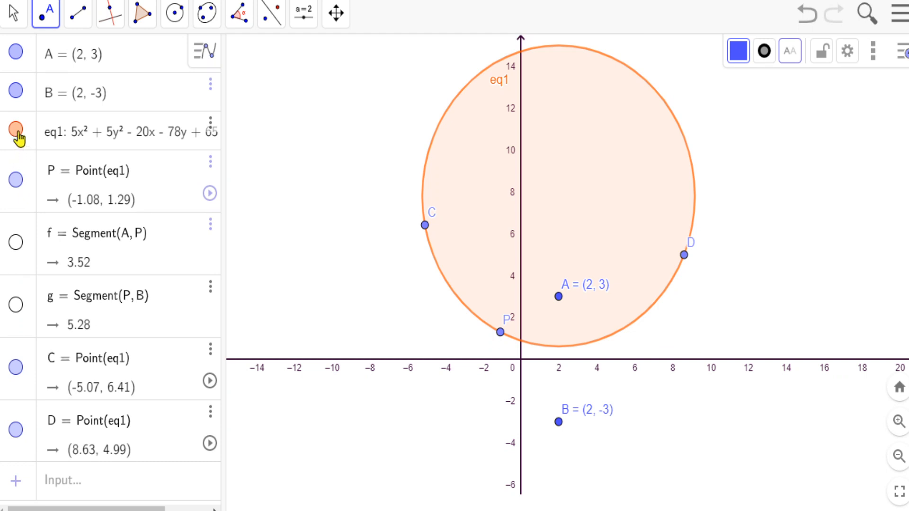
{"action": "left_click", "coordinate": [17, 133]}
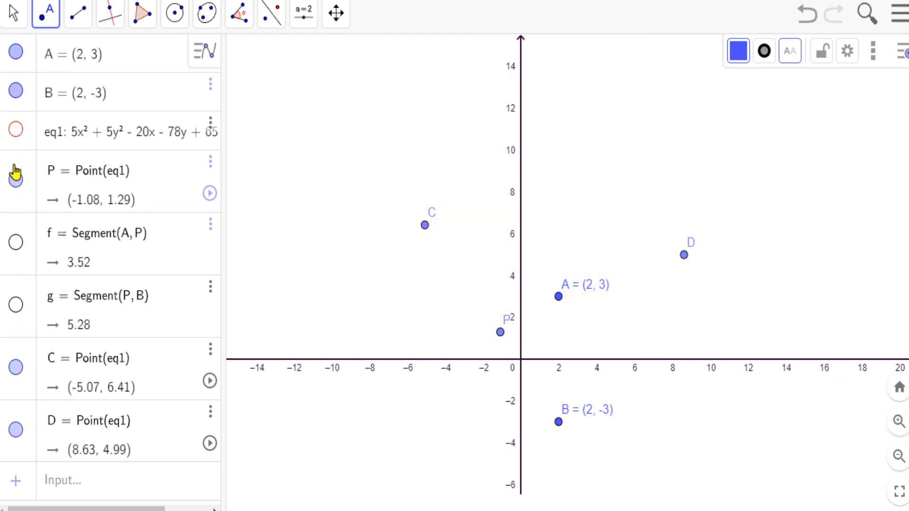
{"action": "left_click", "coordinate": [16, 367]}
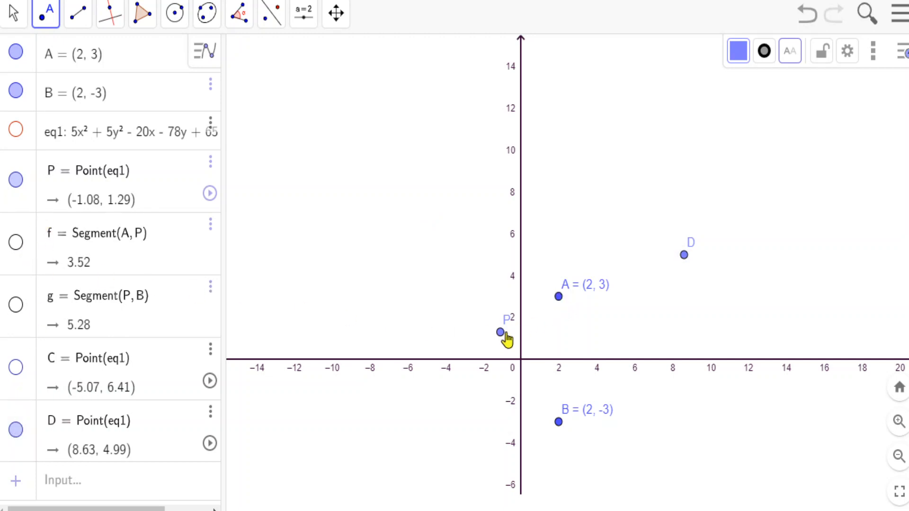
- Show segment f from A to P and segment g from P to B
{"action": "left_click", "coordinate": [16, 244]}
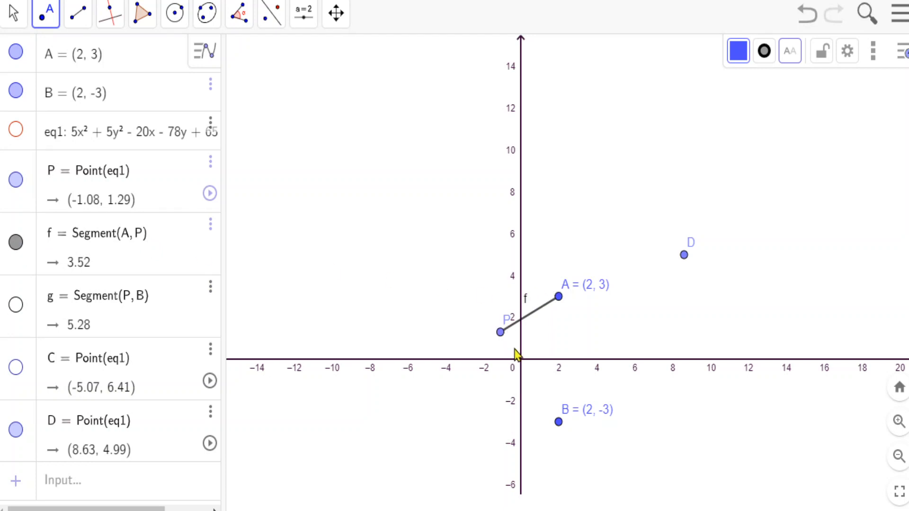
{"action": "left_click", "coordinate": [16, 304]}
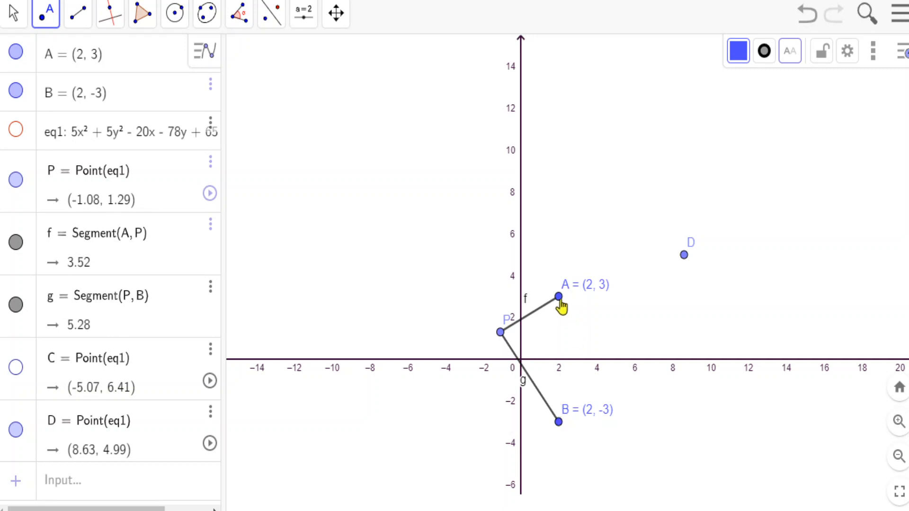
{"action": "left_click", "coordinate": [526, 305]}
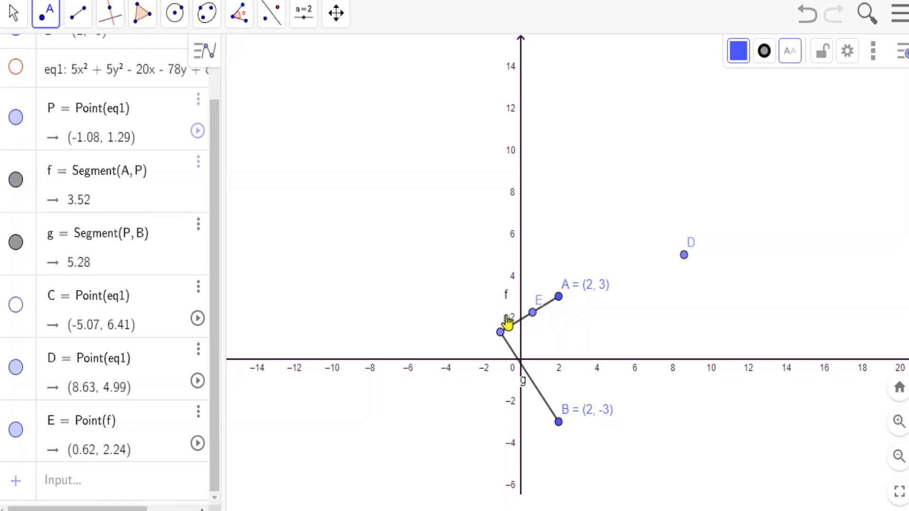
{"action": "key", "text": "ctrl+z"}
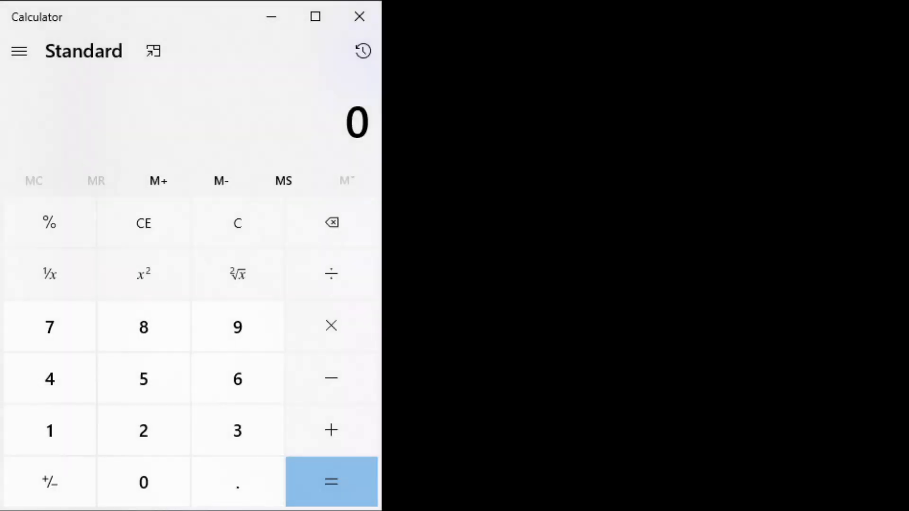
- Compute 2 ÷ 3, then clear the calculation
{"action": "left_click", "coordinate": [142, 431]}
{"action": "left_click", "coordinate": [333, 275]}
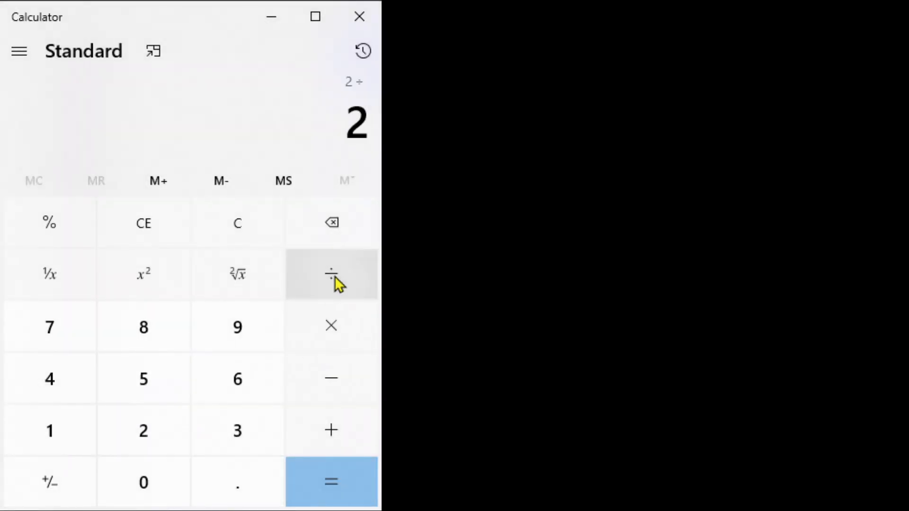
{"action": "left_click", "coordinate": [240, 430]}
{"action": "left_click", "coordinate": [316, 477]}
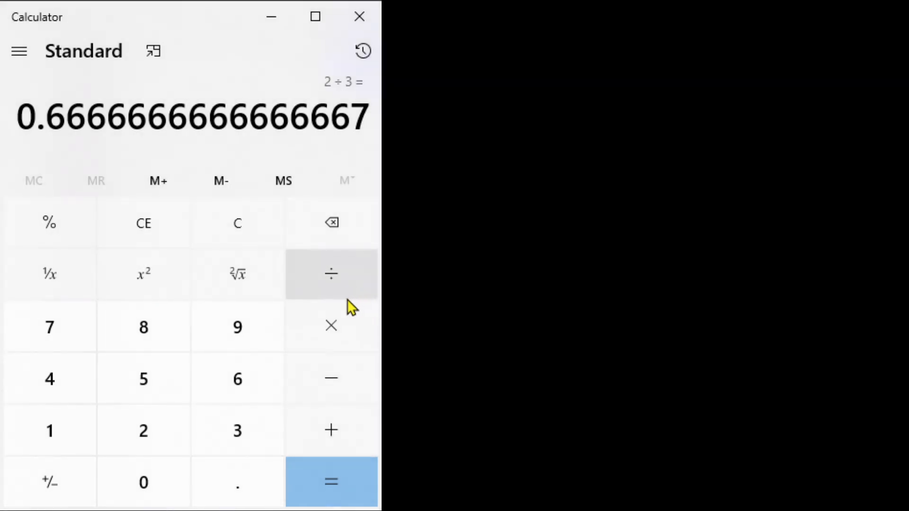
{"action": "left_click", "coordinate": [241, 235]}
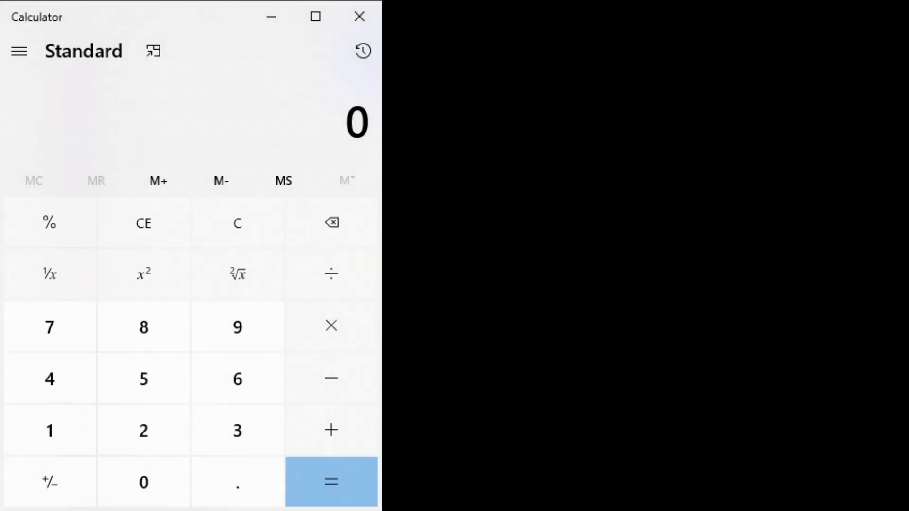
- Divide the length of segment AP by that of segment PB, computing 3.52 ÷ 5.28
{"action": "left_click", "coordinate": [264, 445]}
{"action": "left_click", "coordinate": [229, 486]}
{"action": "left_click", "coordinate": [166, 391]}
{"action": "left_click", "coordinate": [118, 428]}
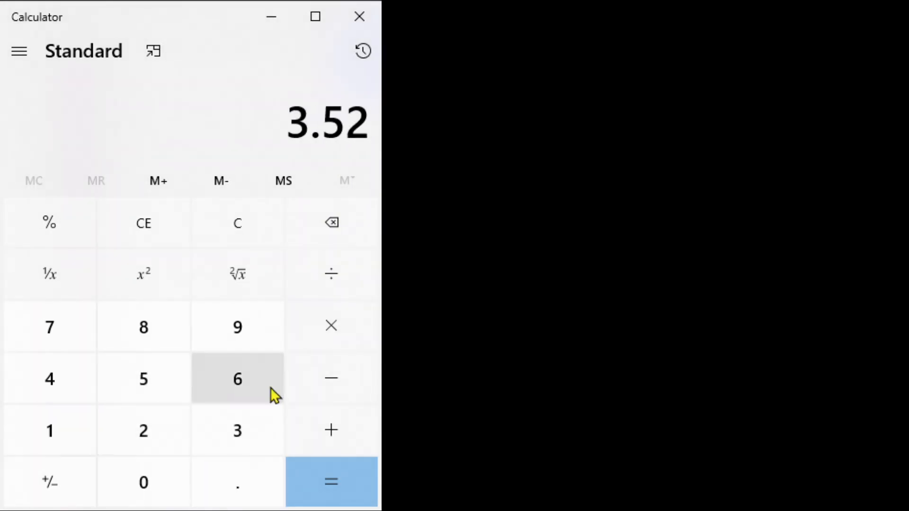
{"action": "left_click", "coordinate": [331, 280]}
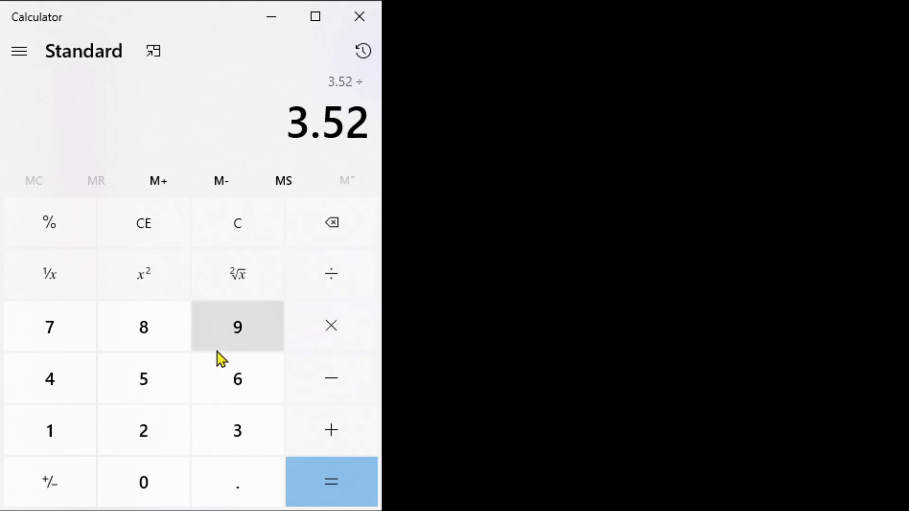
{"action": "left_click", "coordinate": [151, 383]}
{"action": "left_click", "coordinate": [222, 475]}
{"action": "left_click", "coordinate": [171, 423]}
{"action": "left_click", "coordinate": [169, 338]}
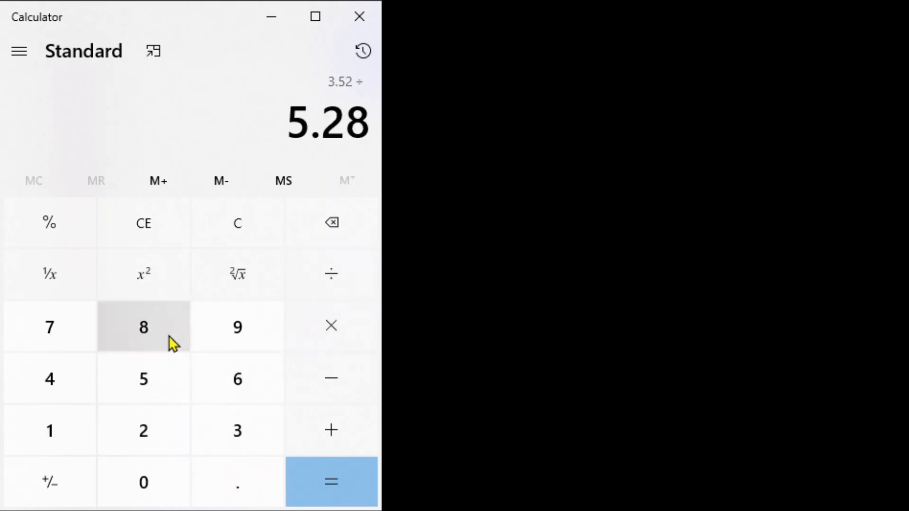
{"action": "left_click", "coordinate": [314, 478]}
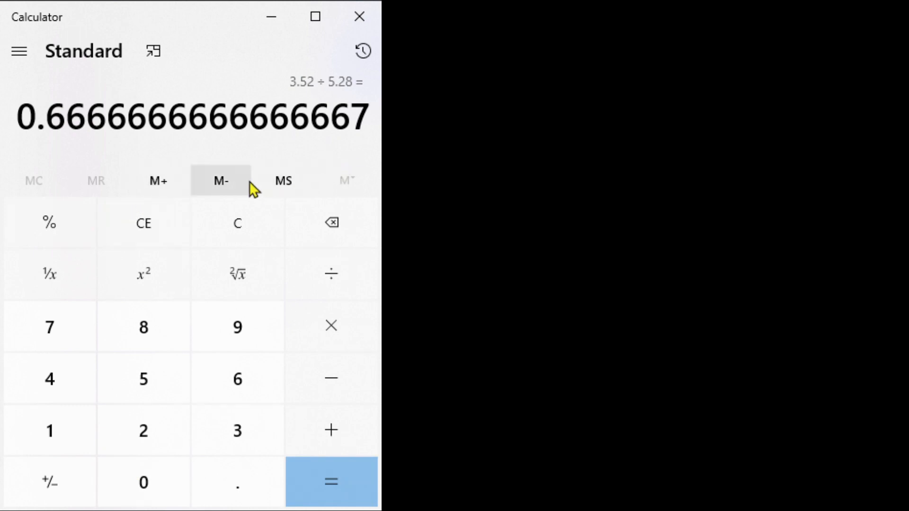
- Switch from Calculator back to GeoGebra and hide point D
{"action": "left_click", "coordinate": [272, 22]}
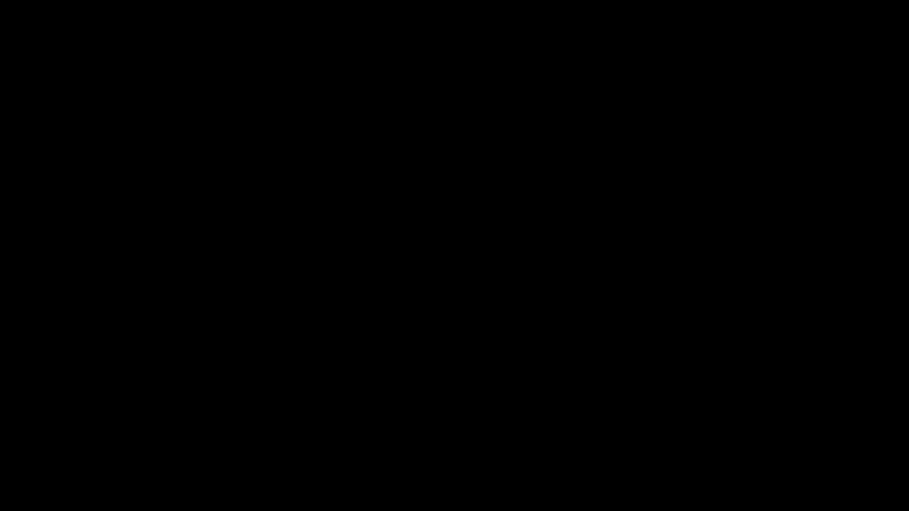
{"action": "key", "text": "alt+Tab"}
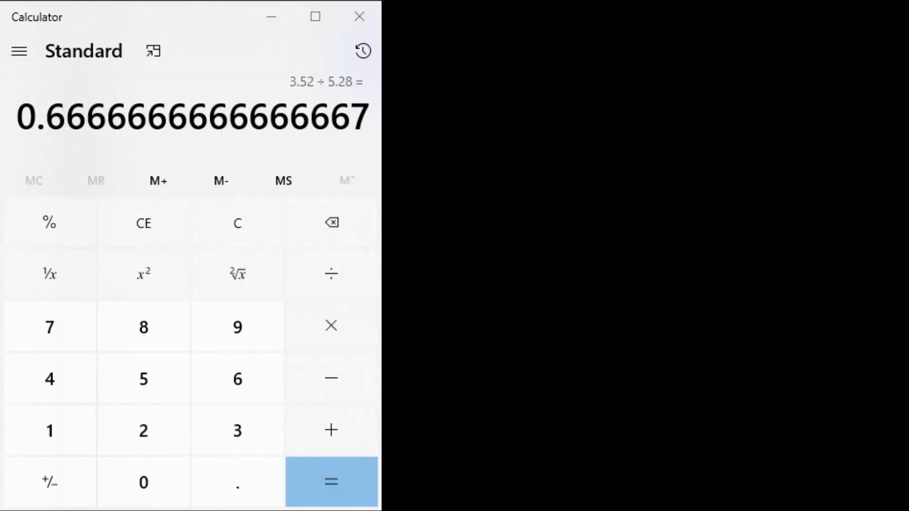
{"action": "key", "text": "alt+Tab"}
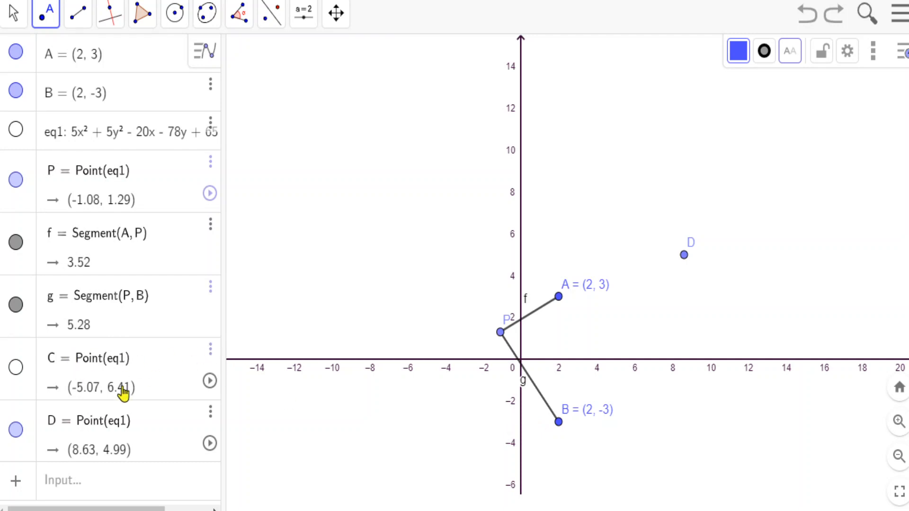
{"action": "left_click", "coordinate": [17, 428]}
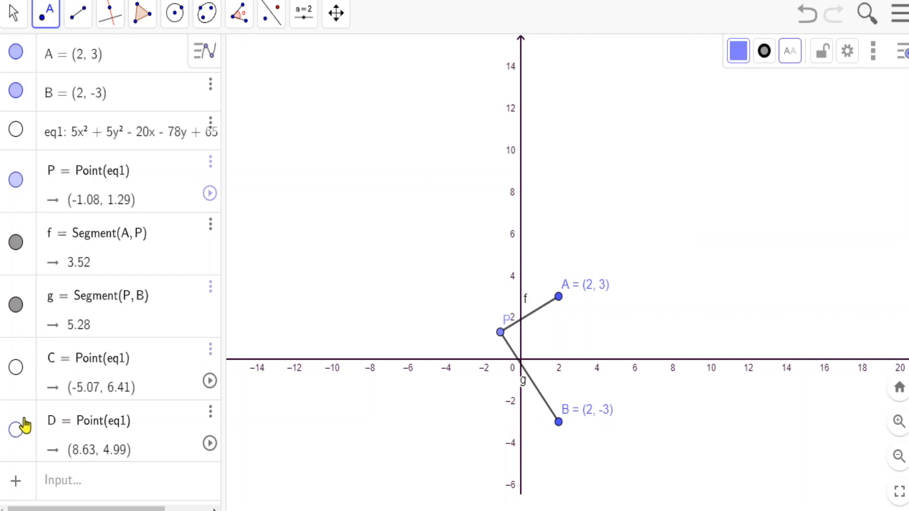
- Show the hidden points C and D in the graph
{"action": "left_click", "coordinate": [17, 368]}
{"action": "left_click", "coordinate": [18, 426]}
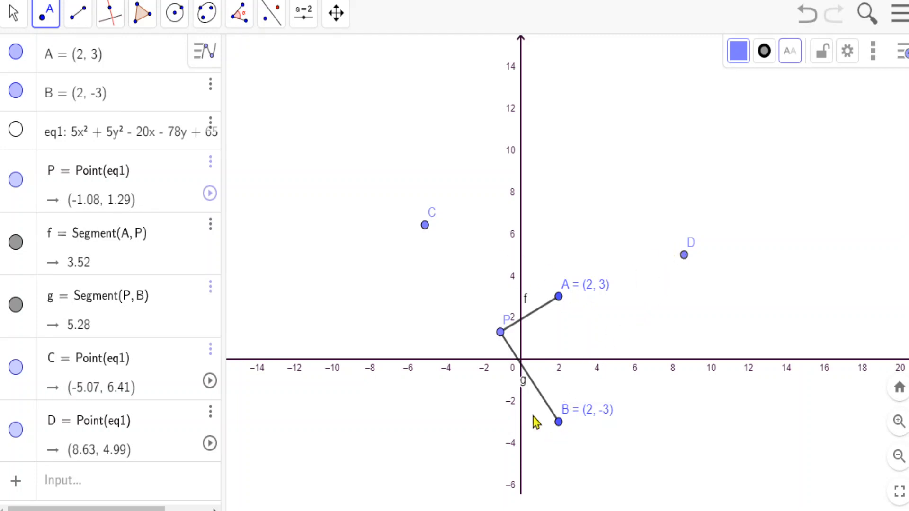
- Make sure point P's Show trace setting is on and start P's animation along eq1
{"action": "left_click", "coordinate": [210, 163]}
{"action": "left_click", "coordinate": [268, 211]}
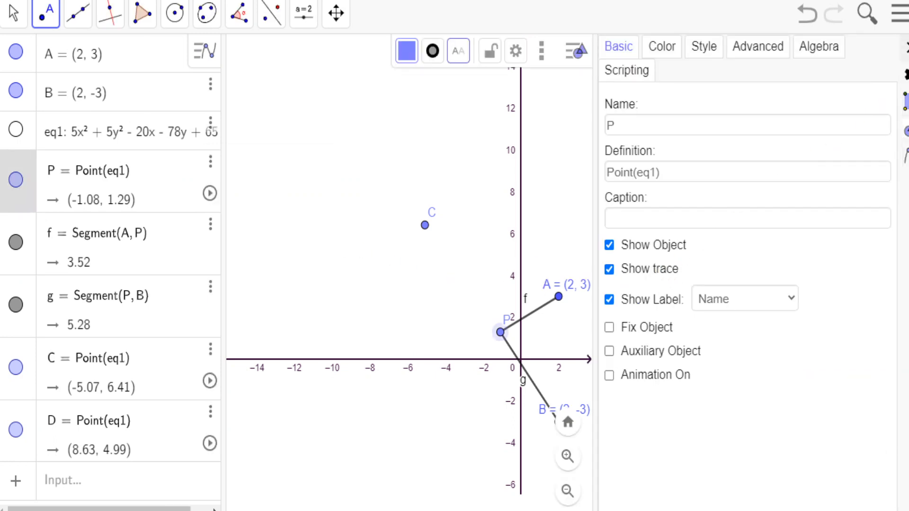
{"action": "left_click", "coordinate": [905, 47]}
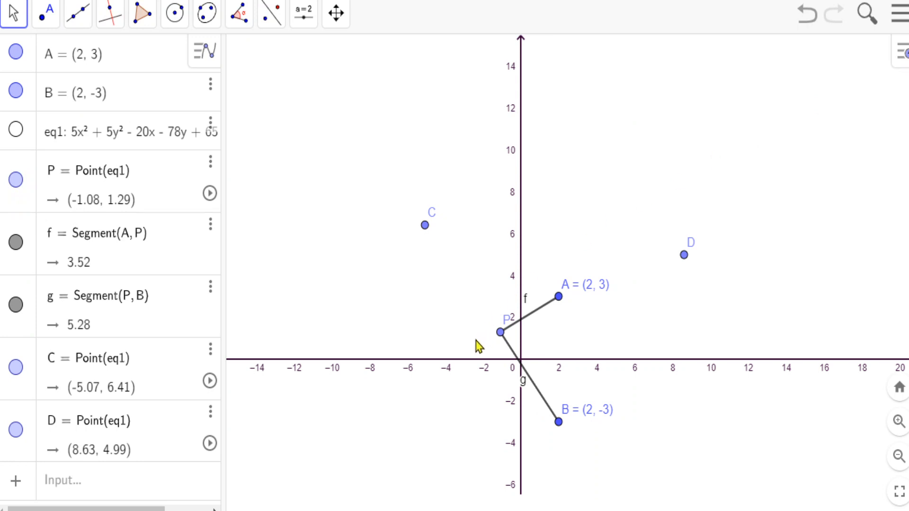
{"action": "left_click", "coordinate": [210, 193]}
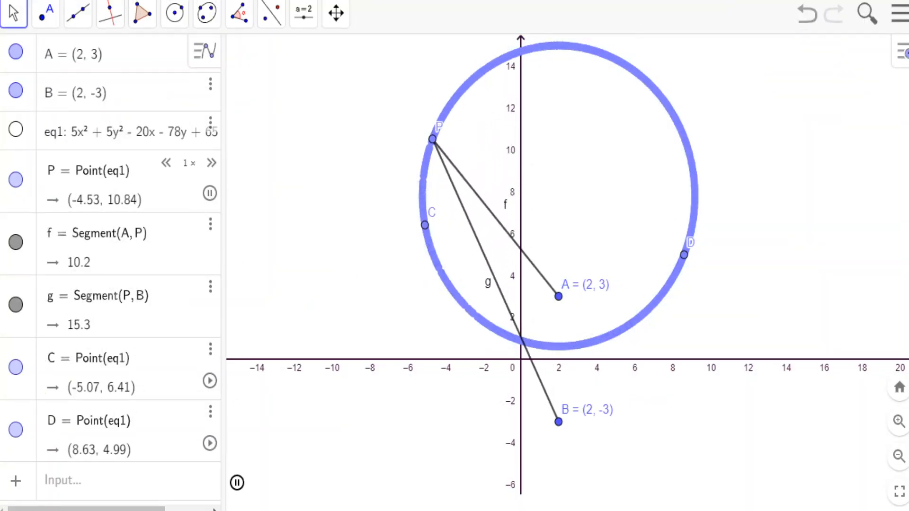
- Show the circle eq1 beneath the traced path and pause the animation of point P
{"action": "left_click", "coordinate": [17, 131]}
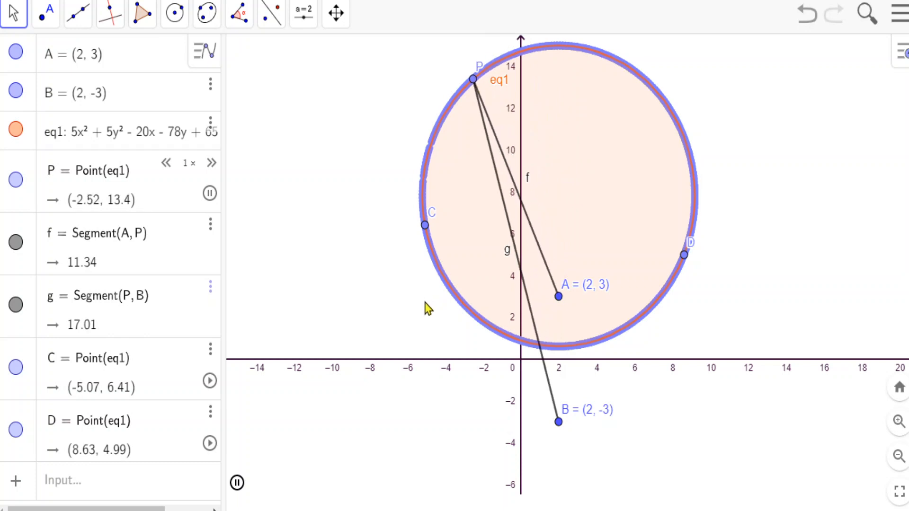
{"action": "left_click", "coordinate": [236, 483]}
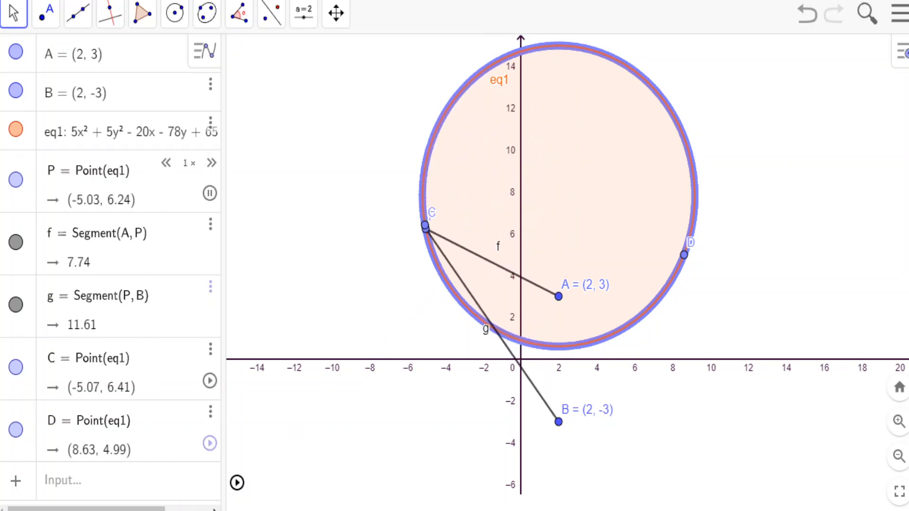